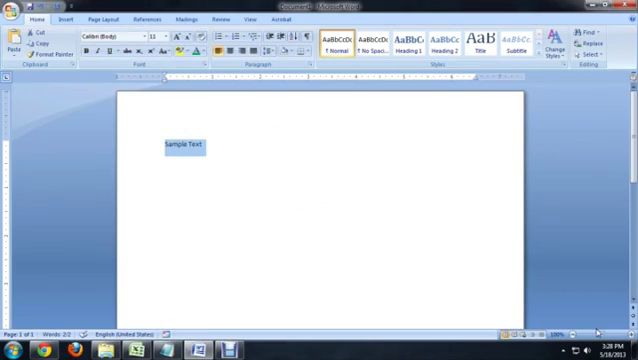
Step: Zoom in slightly and set 'Sample Text' in the Brush Script MT font
drag(603, 333, 606, 333)
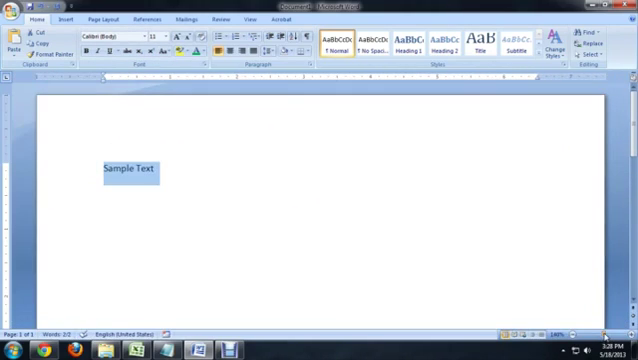
click(150, 36)
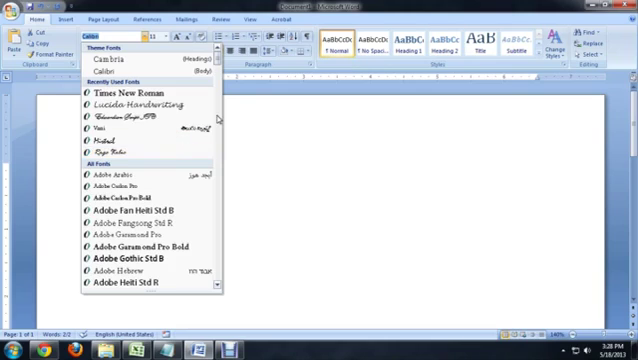
drag(218, 60, 222, 86)
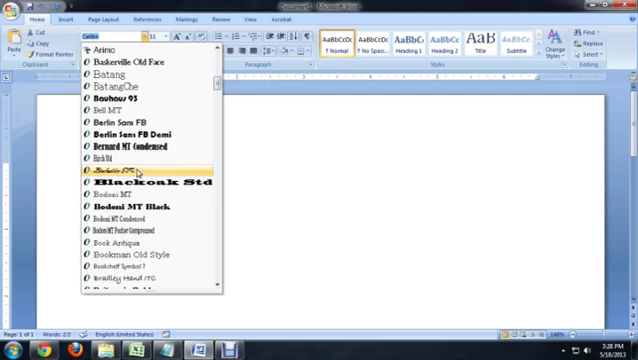
drag(218, 84, 218, 94)
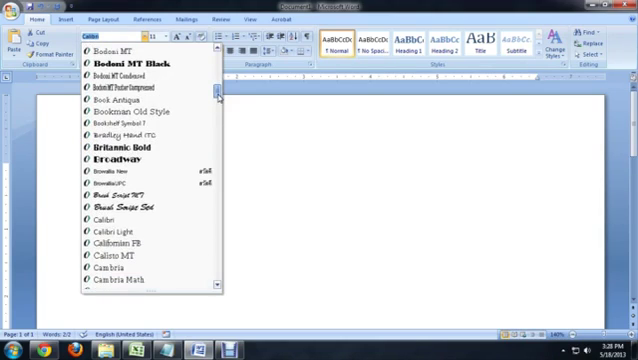
drag(218, 94, 218, 100)
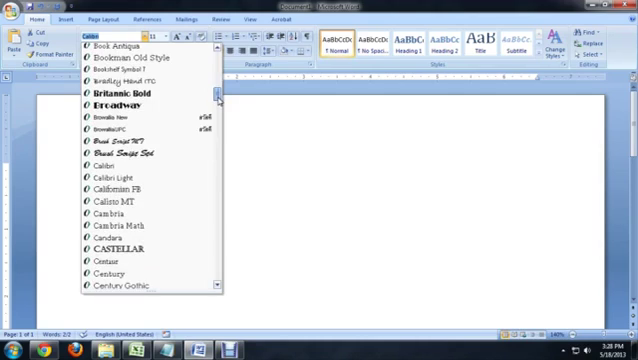
click(120, 141)
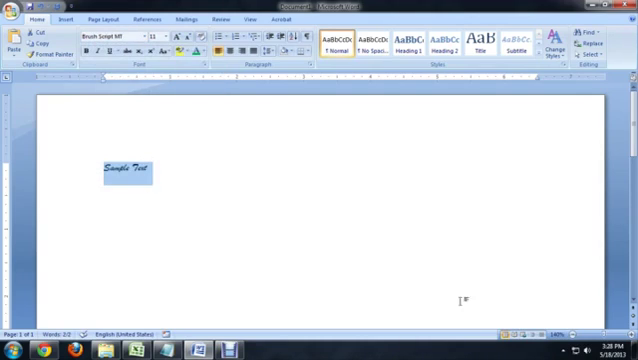
Step: Zoom in further and set 'Sample Text' in Mistral, then in Freestyle Script
drag(606, 333, 611, 331)
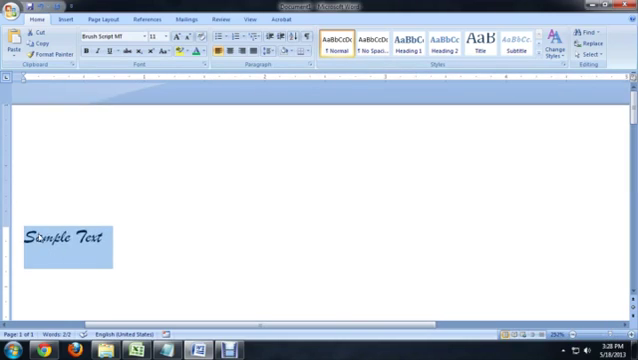
drag(155, 326, 95, 326)
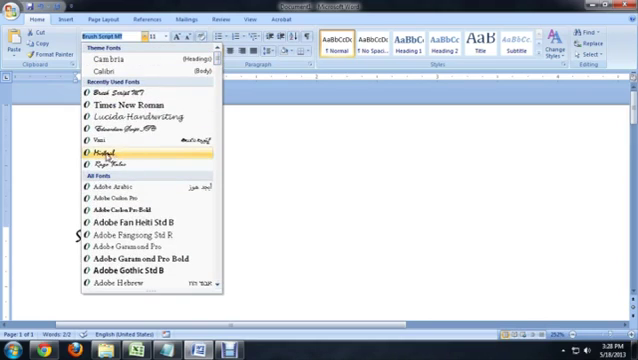
click(104, 152)
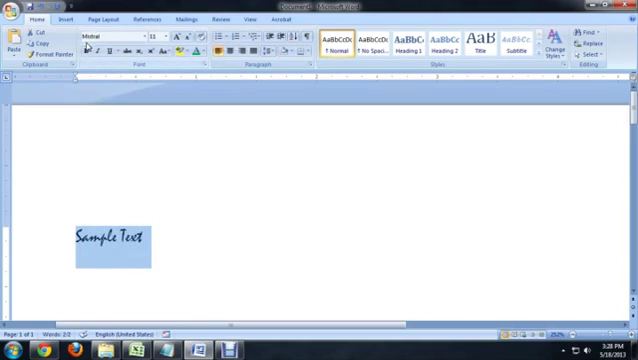
click(158, 238)
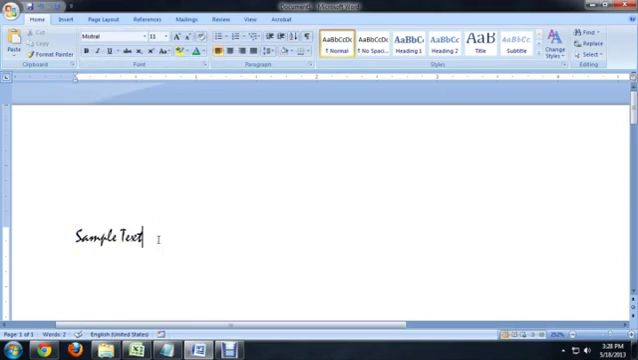
drag(152, 238, 76, 238)
click(146, 38)
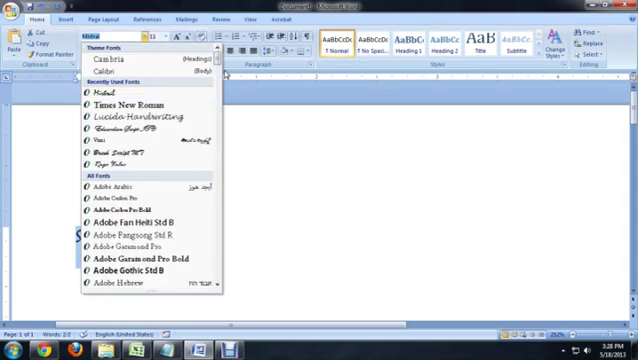
drag(216, 60, 217, 142)
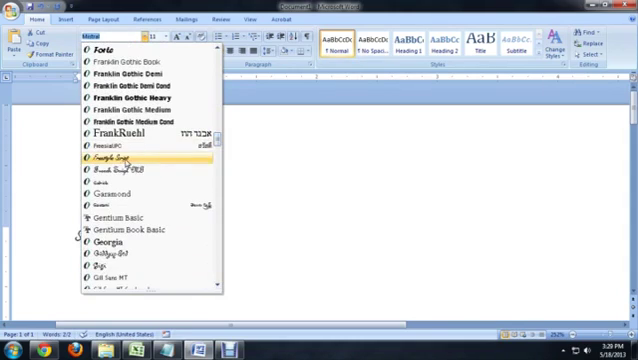
click(110, 157)
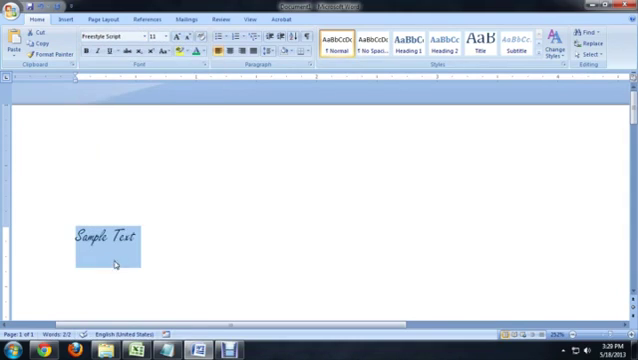